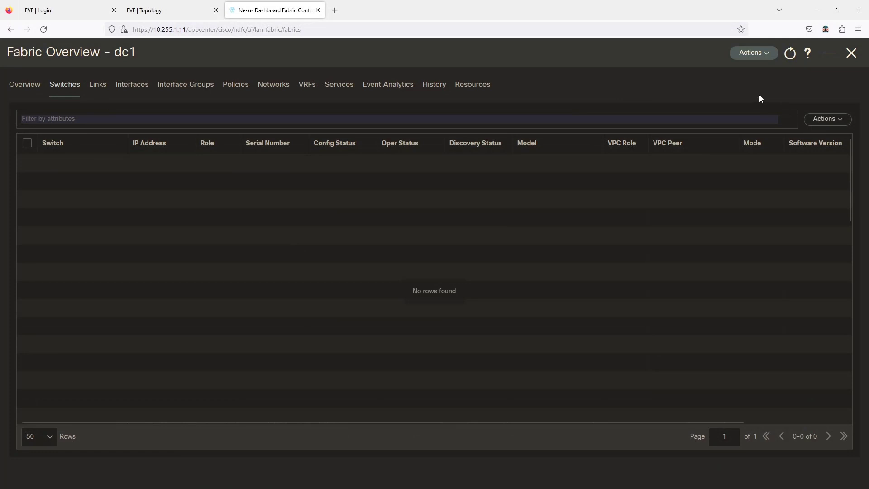
Start adding switches to fabric dc1 with seed IP range 10.255.1.91-94
left_click(829, 126)
left_click(800, 140)
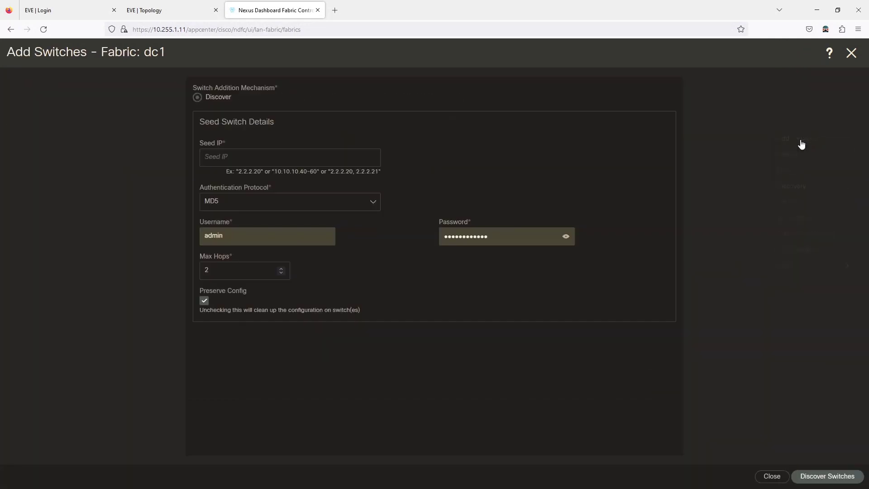
left_click(204, 155)
type("10")
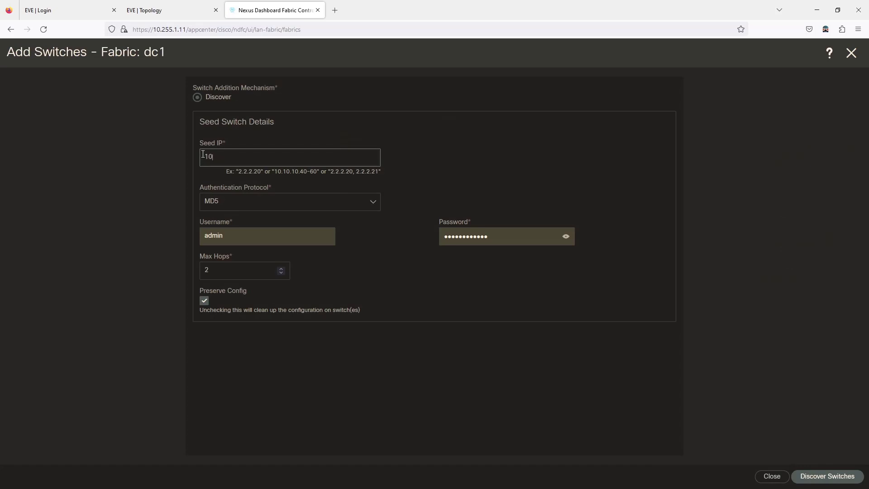
type(".255.1.91-94")
Keep MD5 authentication and enter the switch login username and password
left_click(301, 208)
left_click(301, 218)
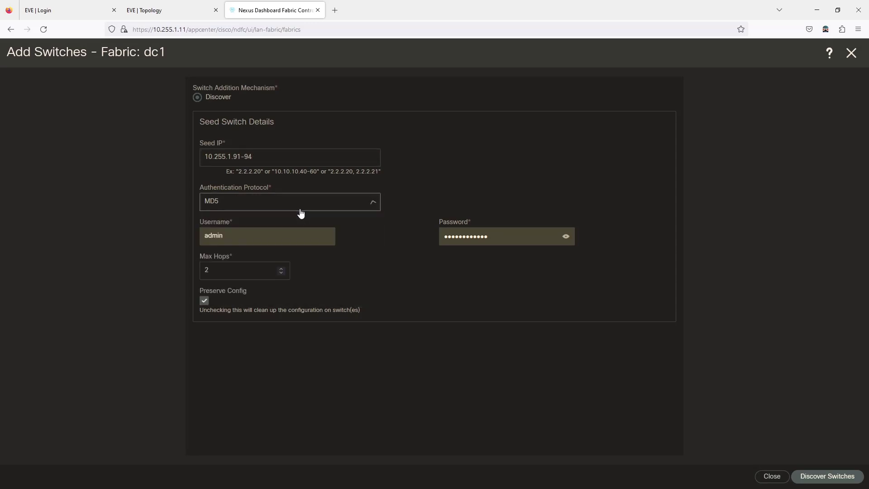
left_click(249, 236)
key("BackSpace")
key("BackSpace")
key("BackSpace")
key("BackSpace")
key("BackSpace")
type("ndfc")
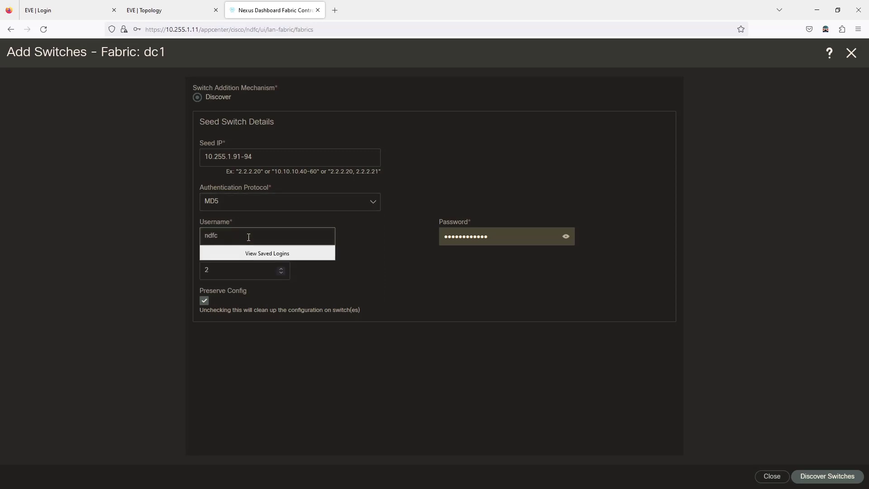
key("Tab")
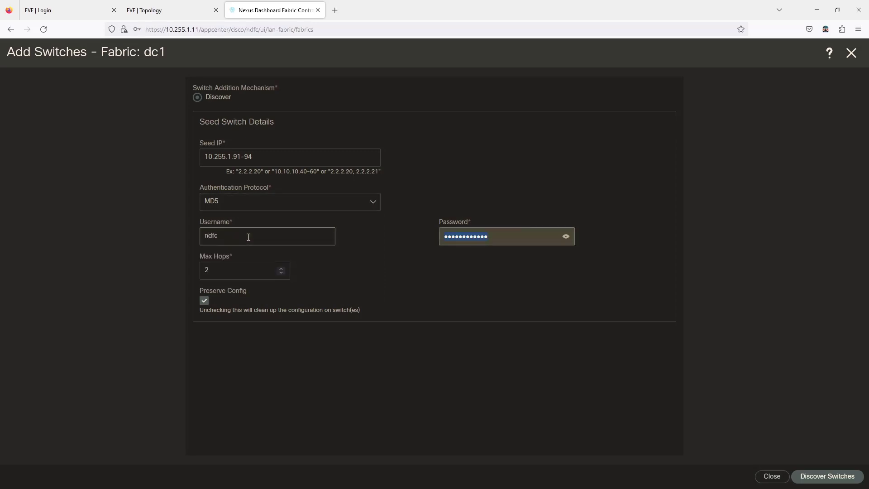
type("cisco123")
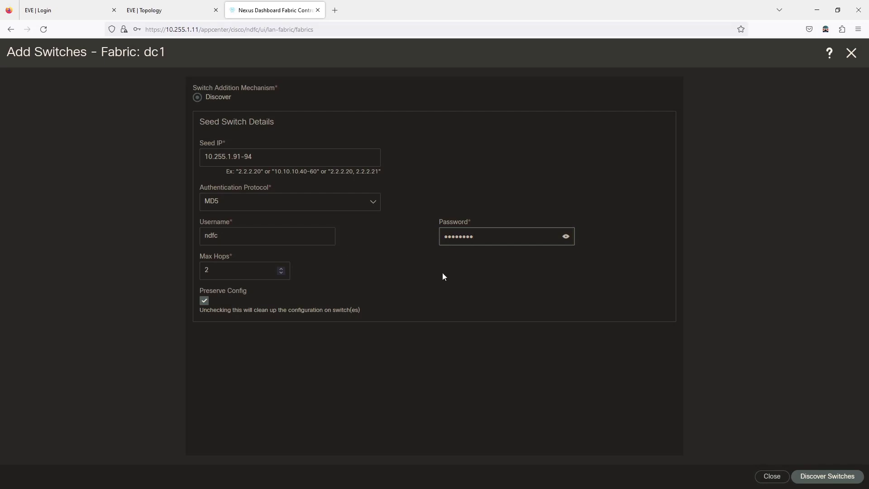
left_click(566, 236)
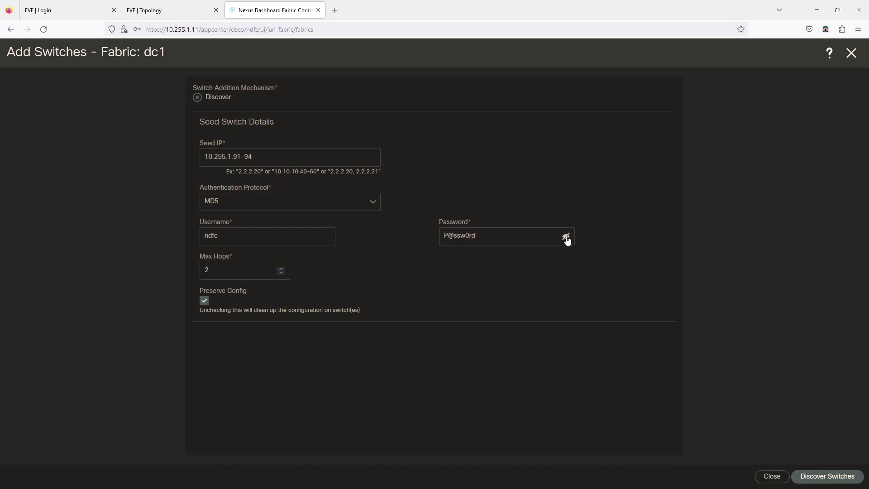
Lower Max Hops to 0 and turn off Preserve Config
left_click(281, 273)
left_click(281, 273)
left_click(204, 301)
Discover the seed switches, accept the config-removal warning, and decline the browser's save-login prompt
left_click(827, 476)
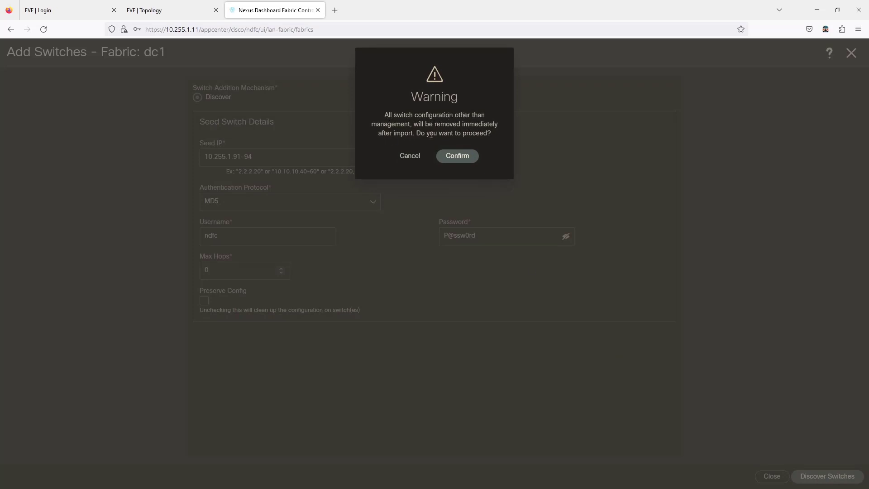
left_click(455, 156)
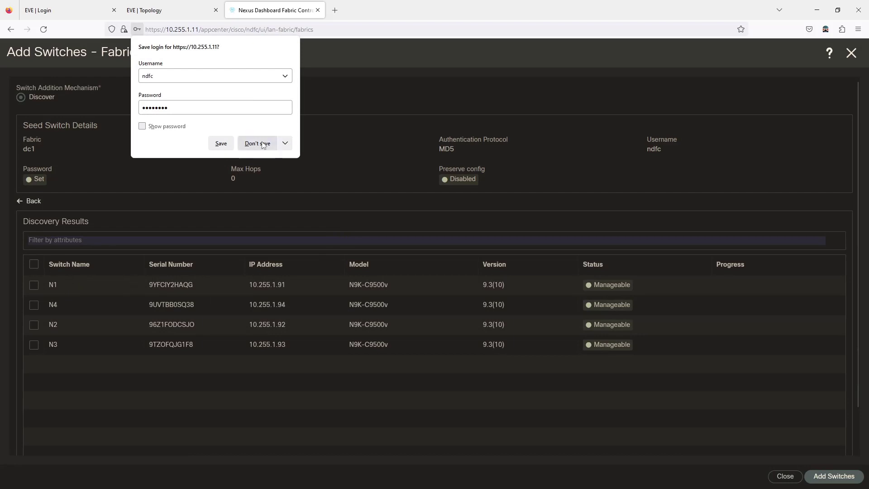
left_click(222, 143)
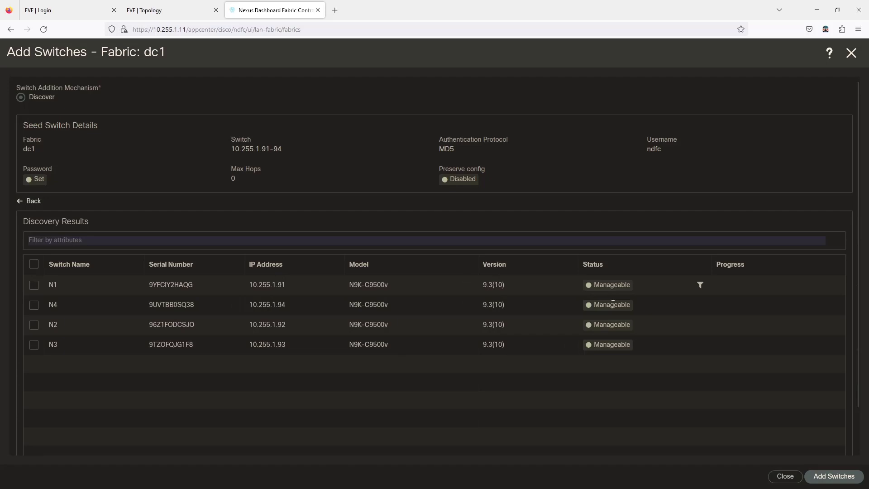
Select all four discovered switches N1–N4, add them to dc1, then switch to SecureCRT
left_click(34, 264)
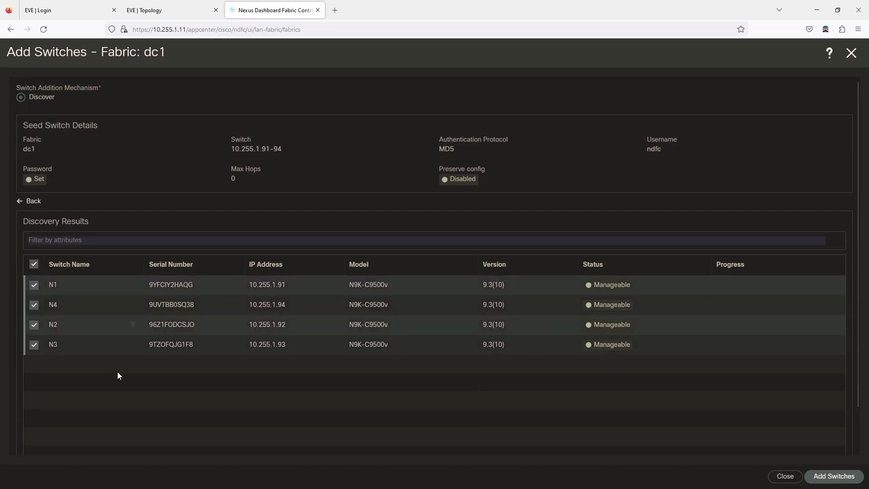
left_click(835, 478)
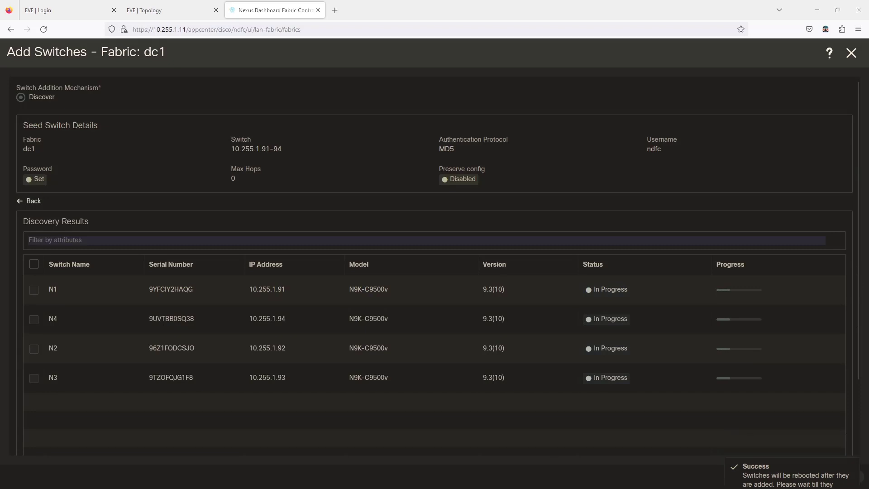
key("alt+Tab")
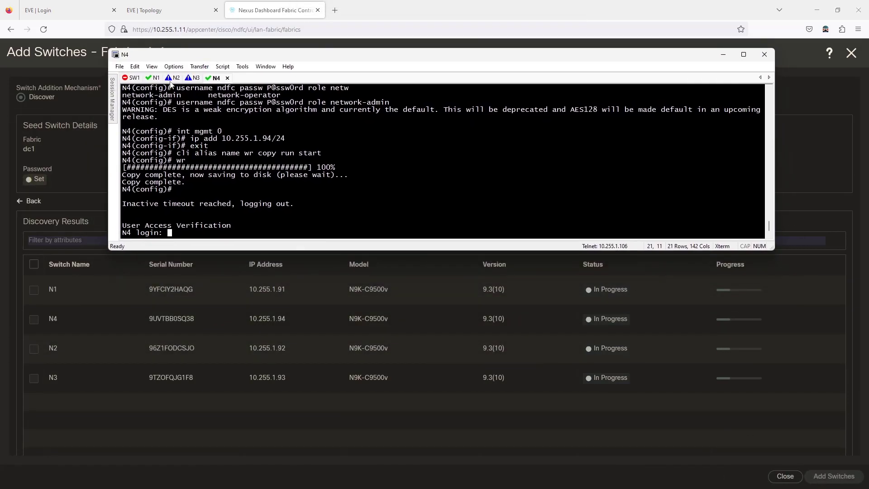
Check N2's console, then watch N4 reboot and replay its POAP bootstrap configuration
left_click(172, 79)
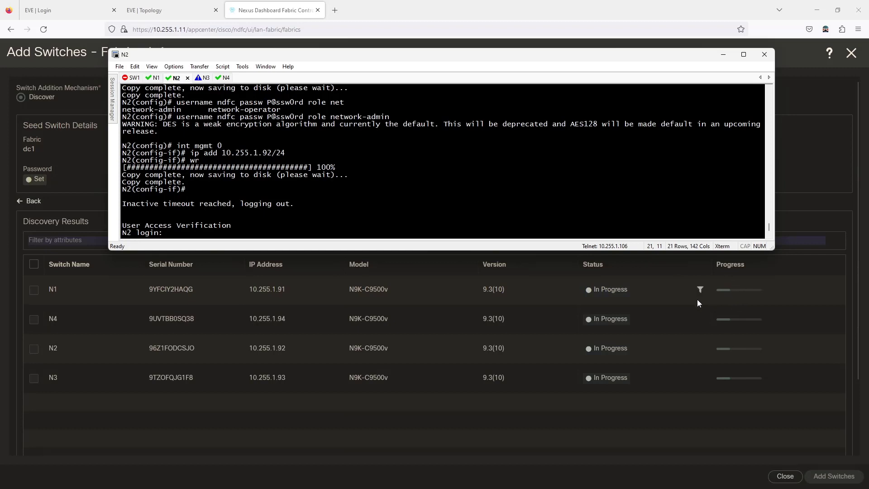
left_click(225, 77)
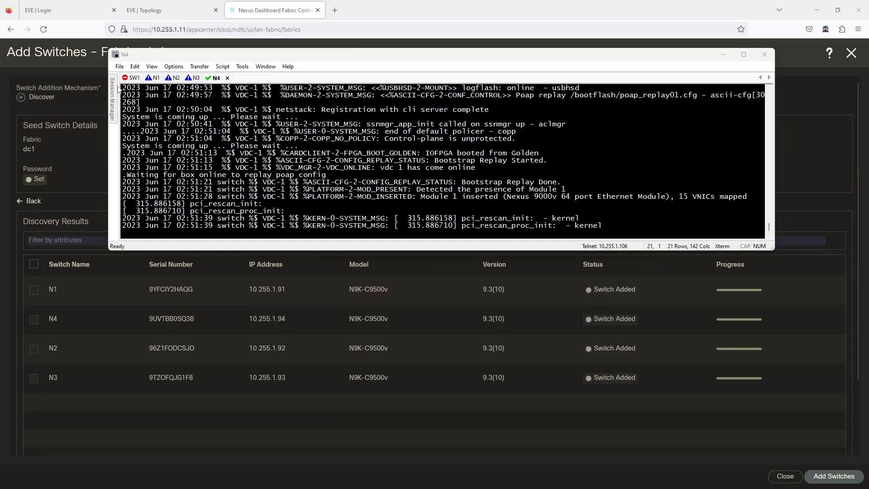
Confirm N1–N4 consoles reach Auto provisioning complete, then close the Add Switches page
left_click(155, 79)
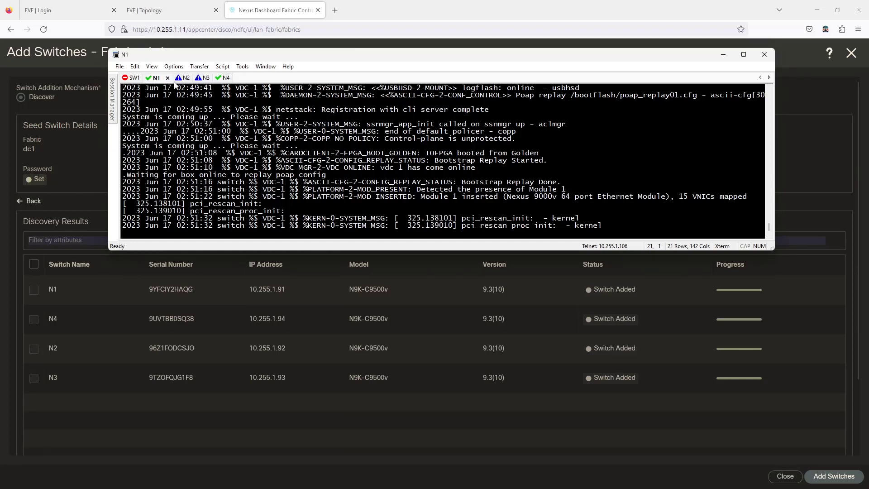
left_click(175, 79)
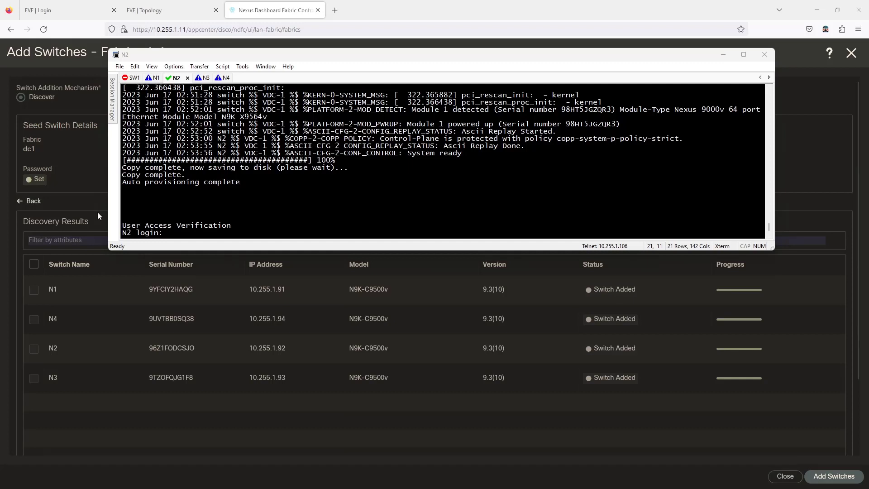
left_click(157, 77)
left_click(184, 78)
left_click(203, 78)
left_click(222, 78)
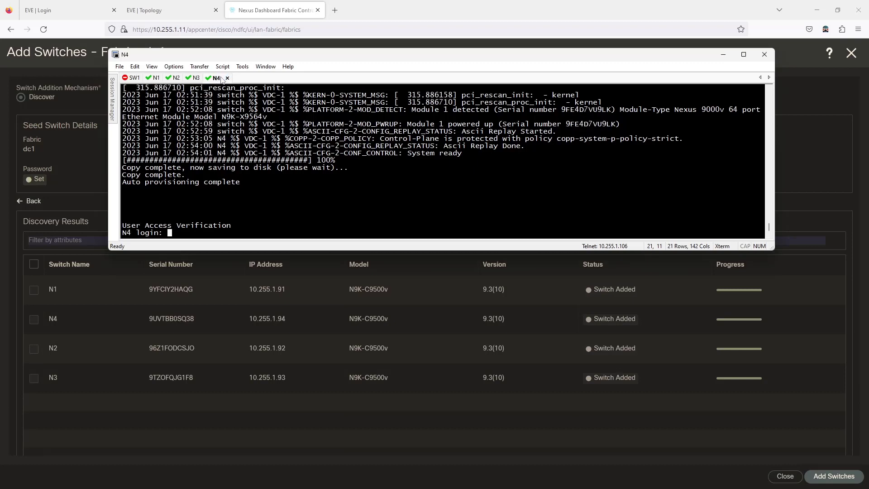
left_click(589, 451)
left_click(785, 476)
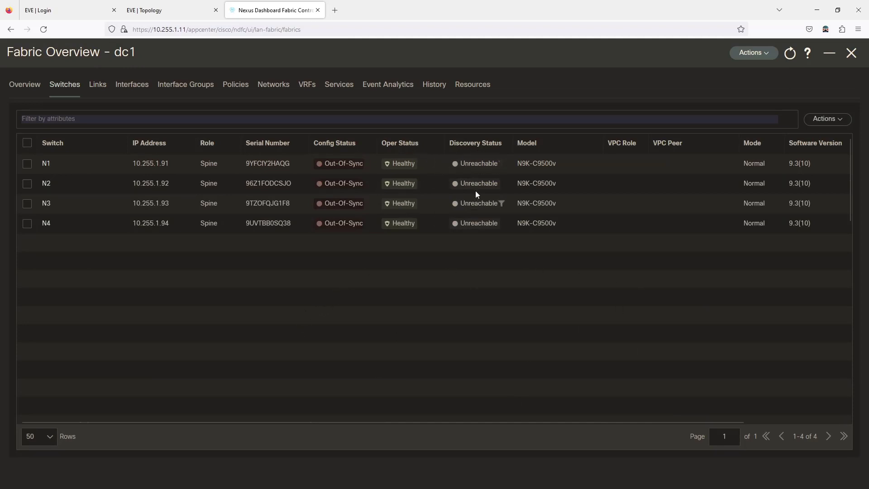
Refresh dc1's switch statuses to Out-Of-Sync/Critical, then go to the EVE topology tab
left_click(790, 60)
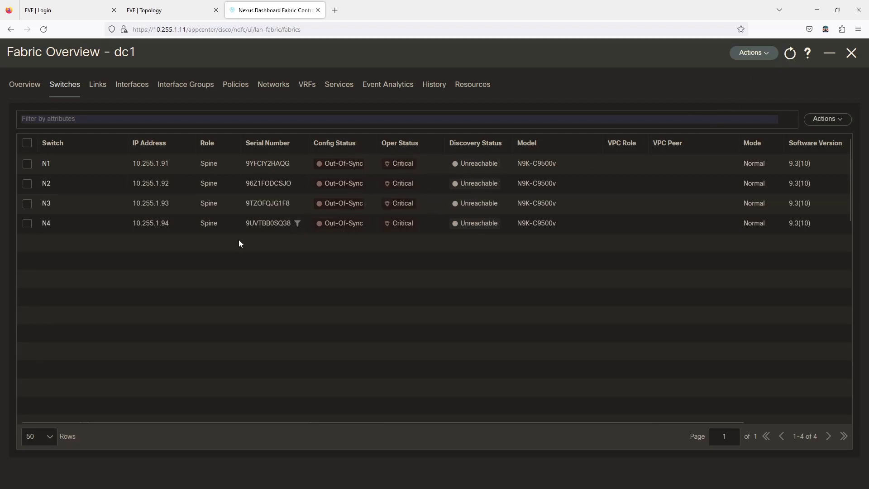
left_click(181, 10)
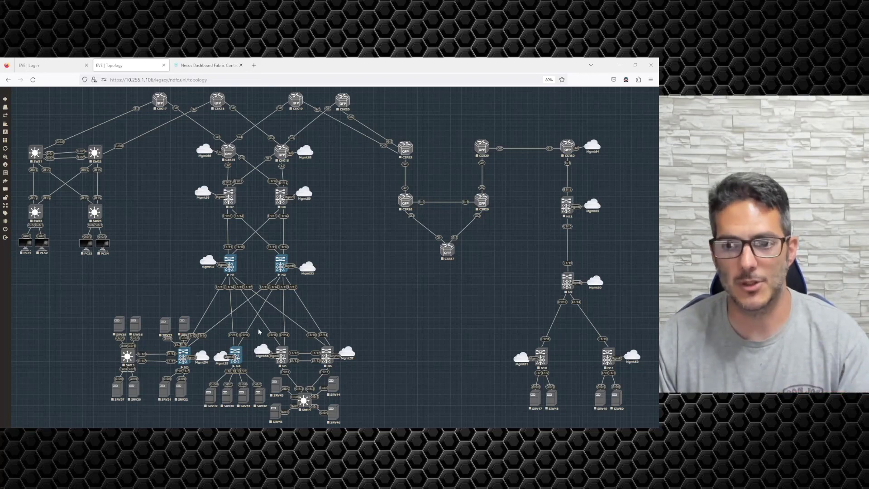
Review the EVE lab map with N1–N4, then return to the Nexus Dashboard tab
key("ctrl+Tab")
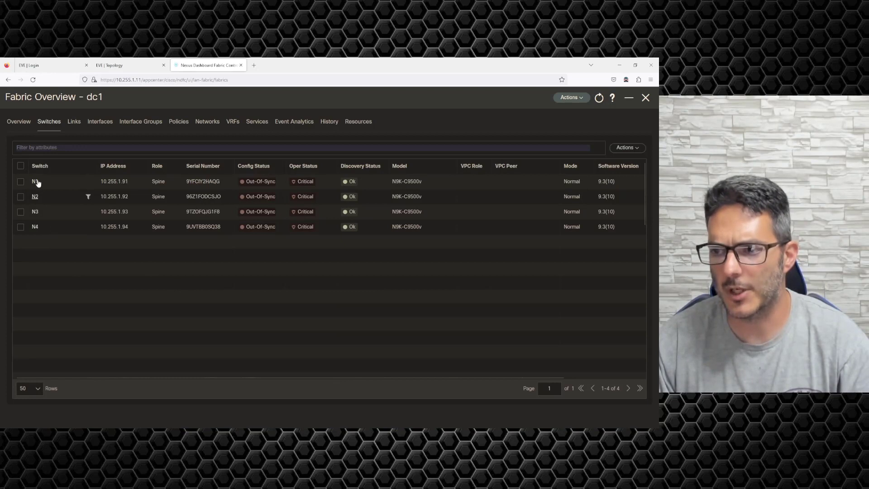
Change switch N3's role from Spine to Leaf and dismiss the warning
left_click(20, 211)
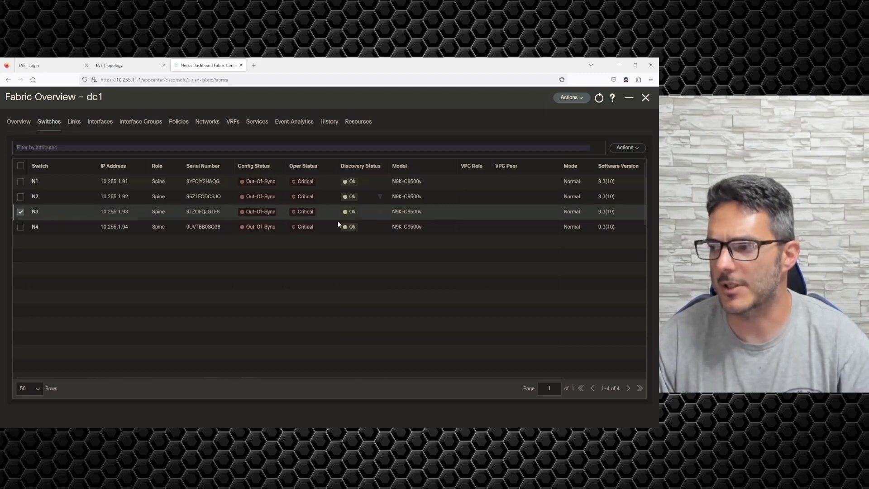
left_click(627, 148)
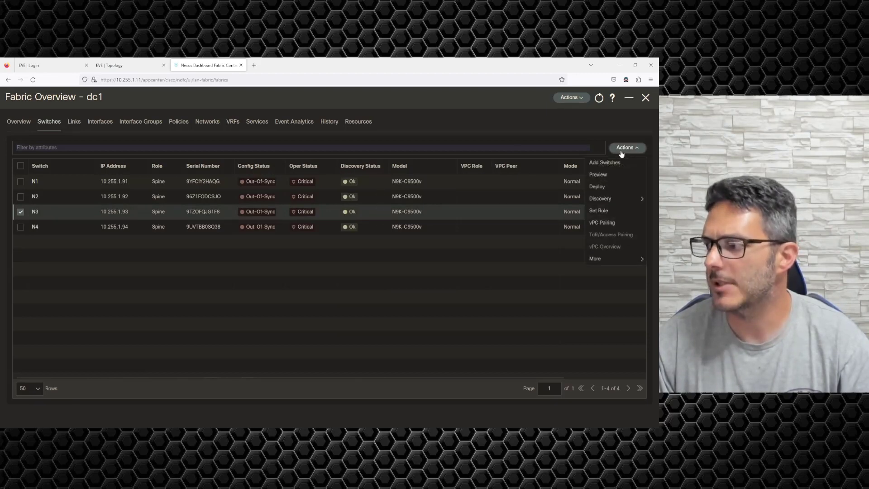
left_click(603, 212)
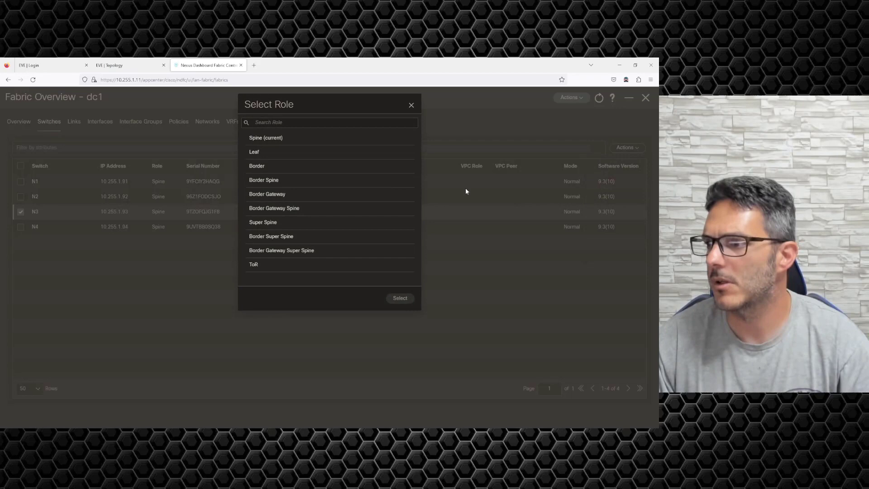
left_click(260, 153)
left_click(400, 298)
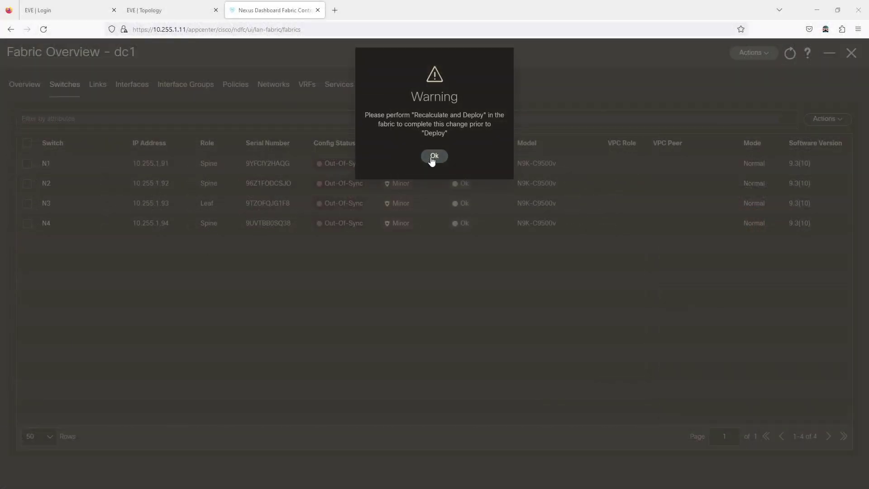
left_click(434, 156)
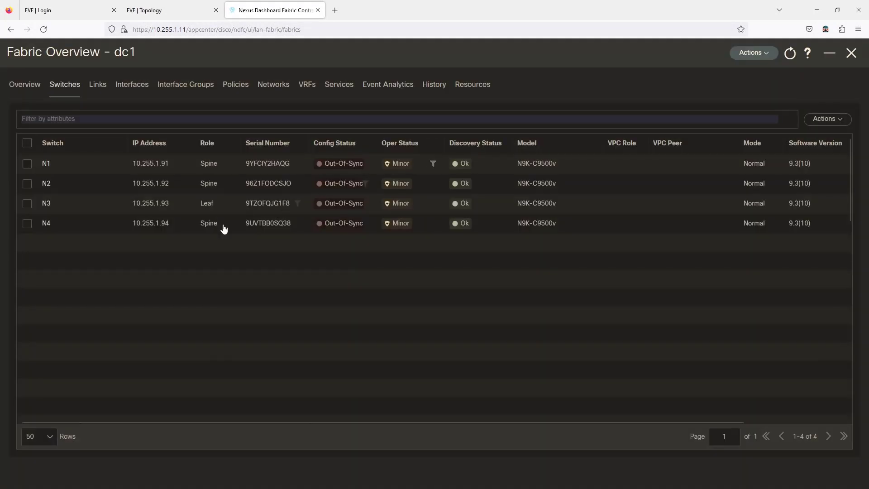
Change switch N4's role from Spine to Leaf
left_click(27, 223)
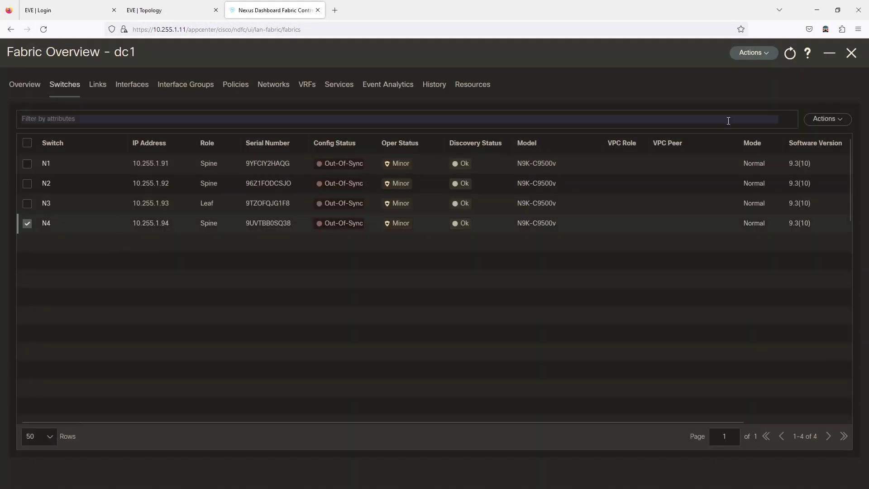
left_click(820, 122)
left_click(788, 202)
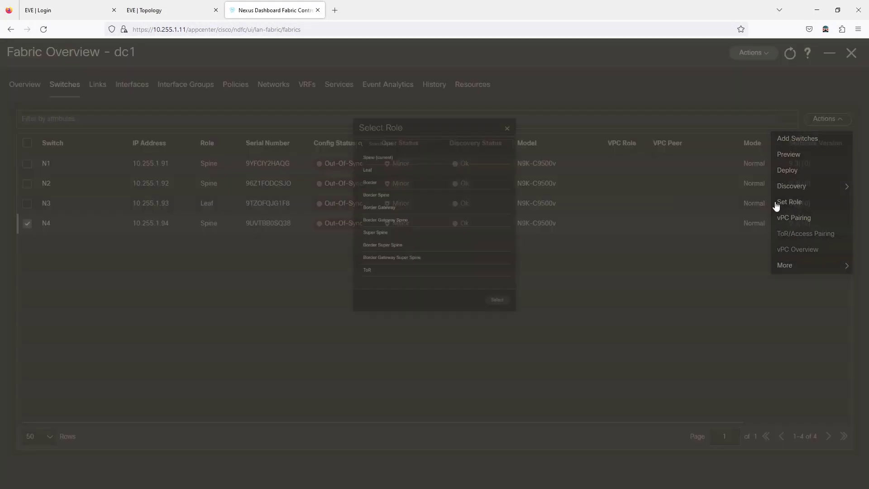
left_click(343, 128)
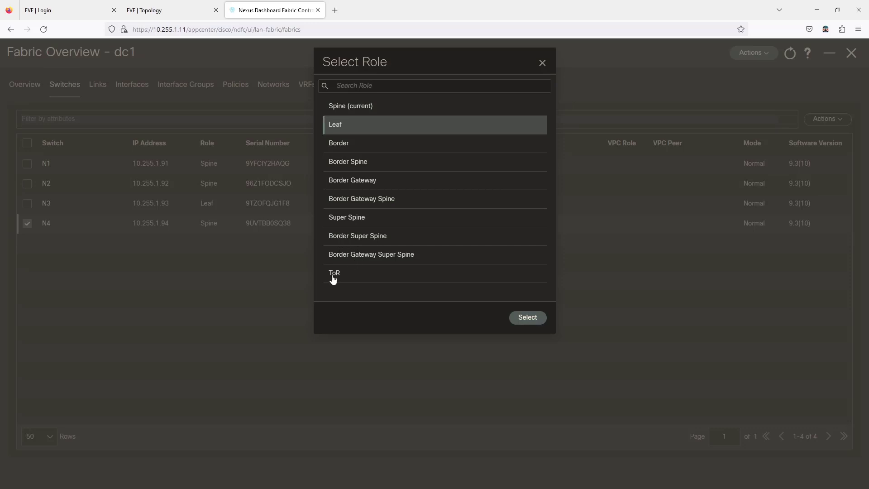
left_click(530, 319)
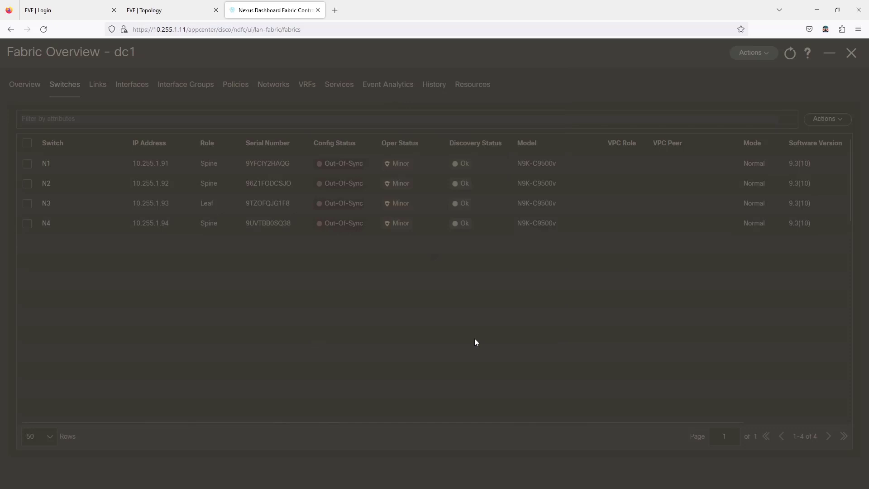
Dismiss the warning and run Recalculate and Deploy on fabric dc1
left_click(435, 156)
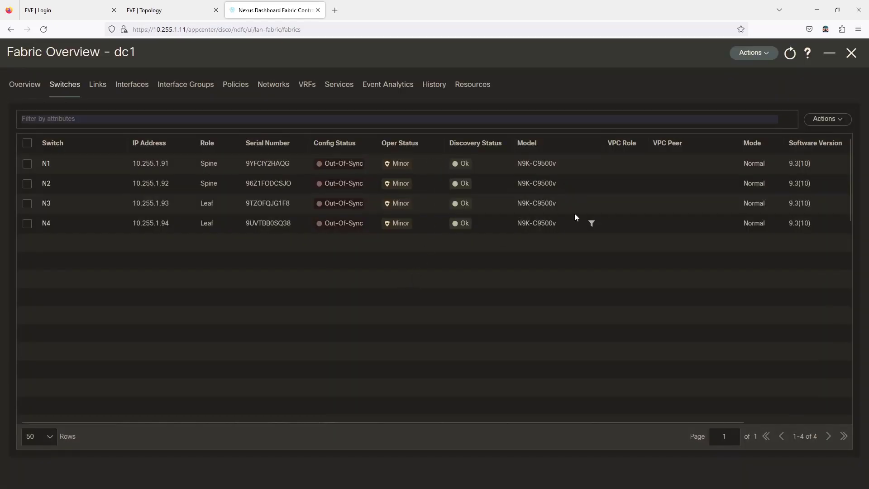
left_click(746, 62)
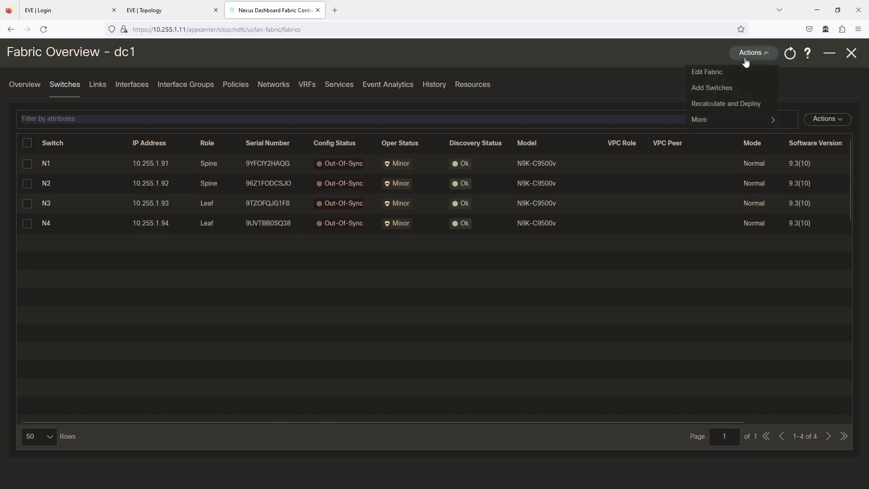
left_click(733, 105)
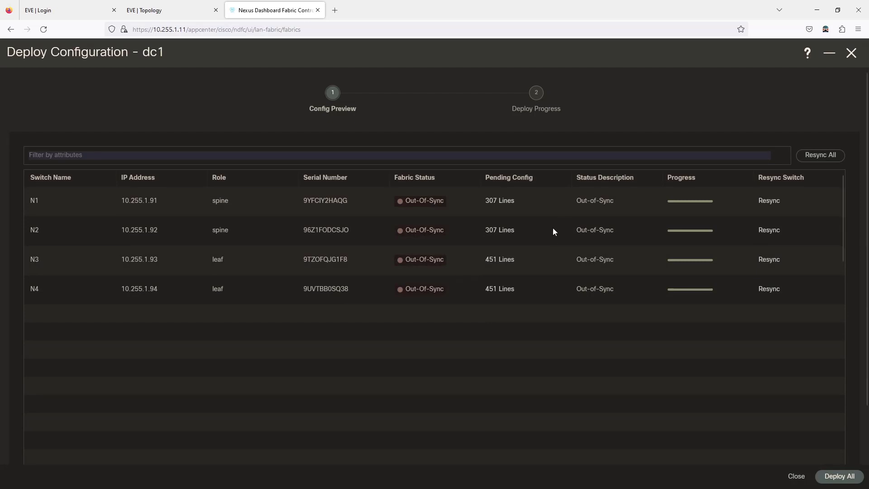
Read through N1's 307-line pending config: BGP 65001 route-reflectors, OSPF UNDERLAY, mtu 9216 interfaces
left_click(491, 204)
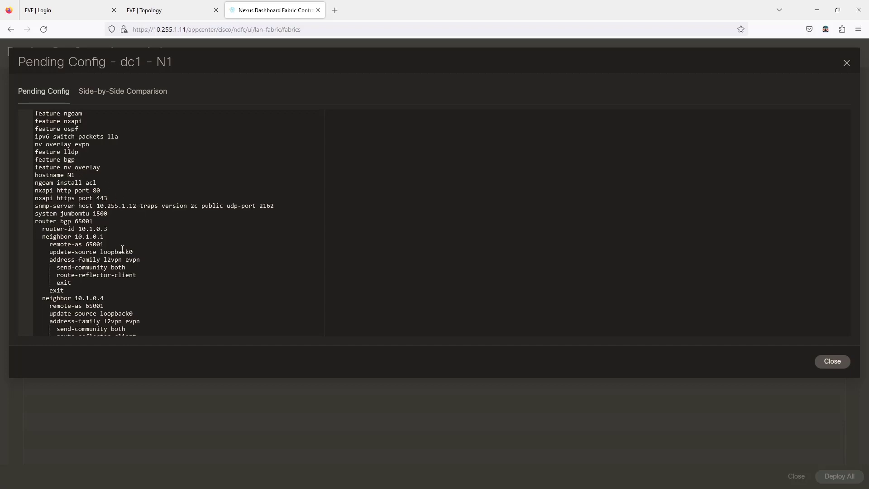
scroll(79, 222, "down", 1)
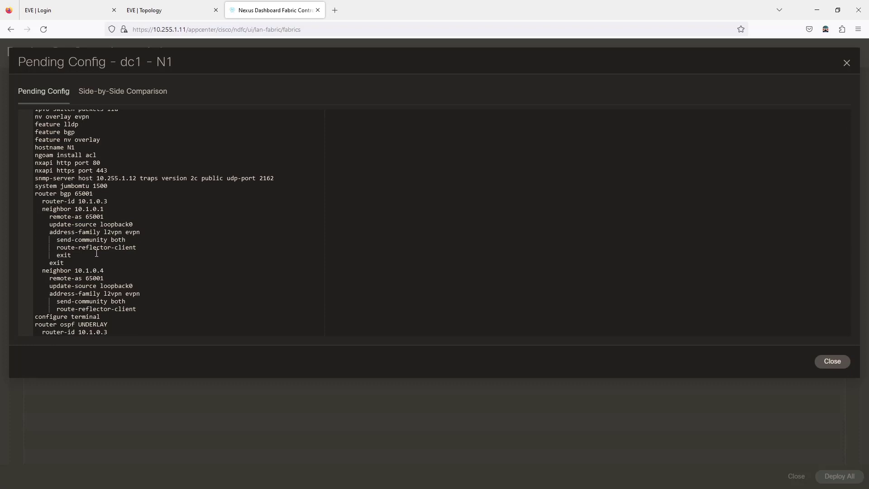
scroll(82, 213, "down", 2)
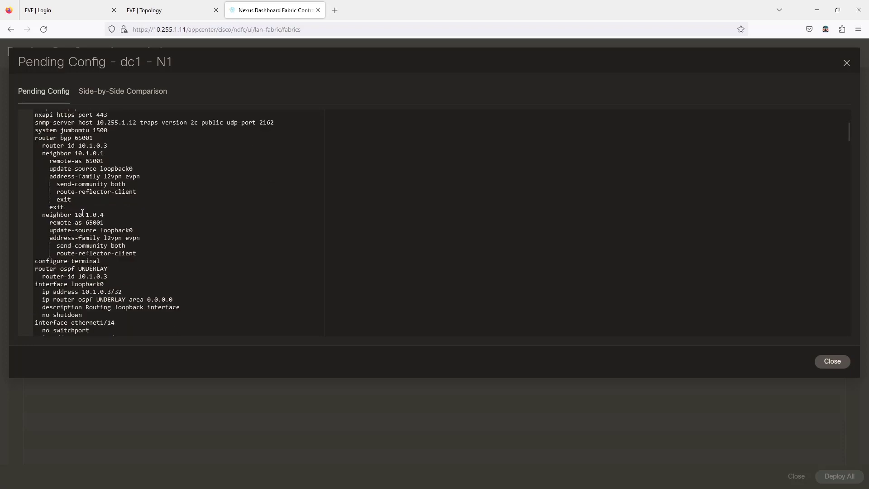
scroll(90, 243, "down", 1)
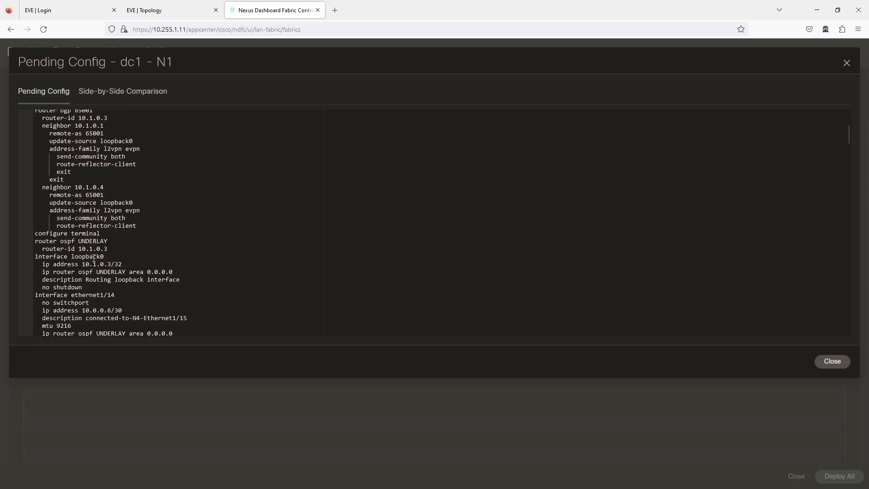
scroll(93, 259, "down", 7)
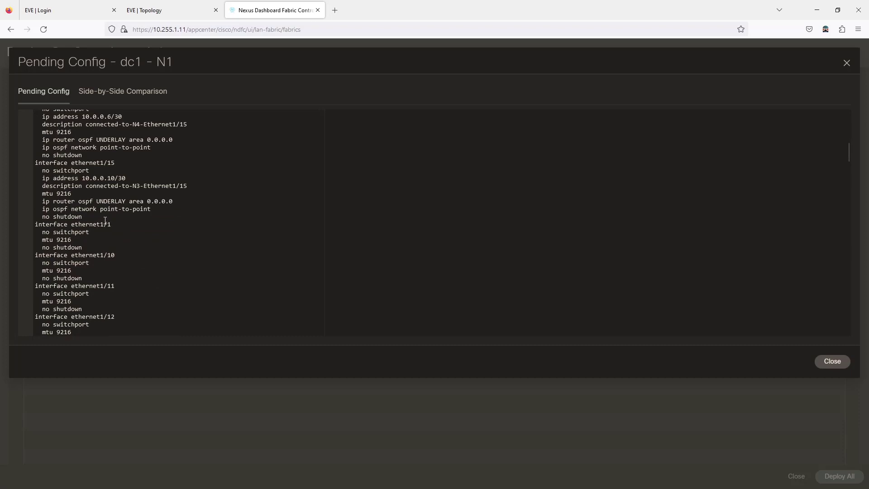
scroll(105, 220, "down", 18)
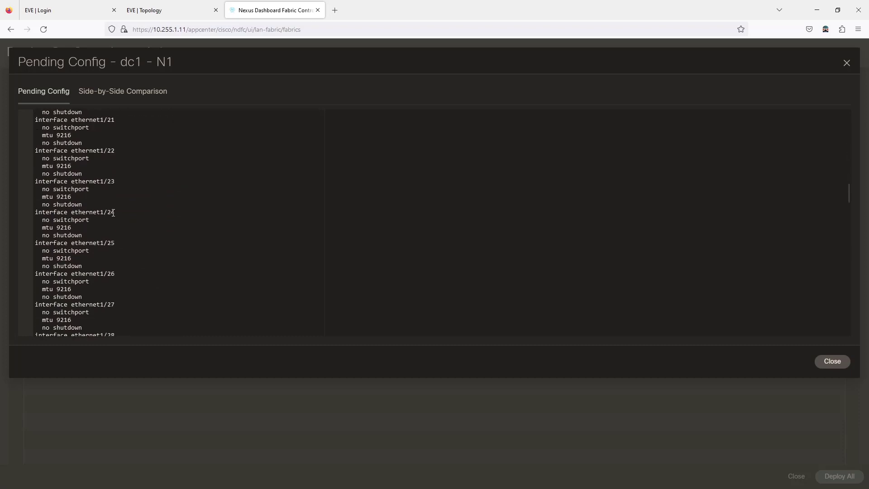
scroll(120, 211, "down", 20)
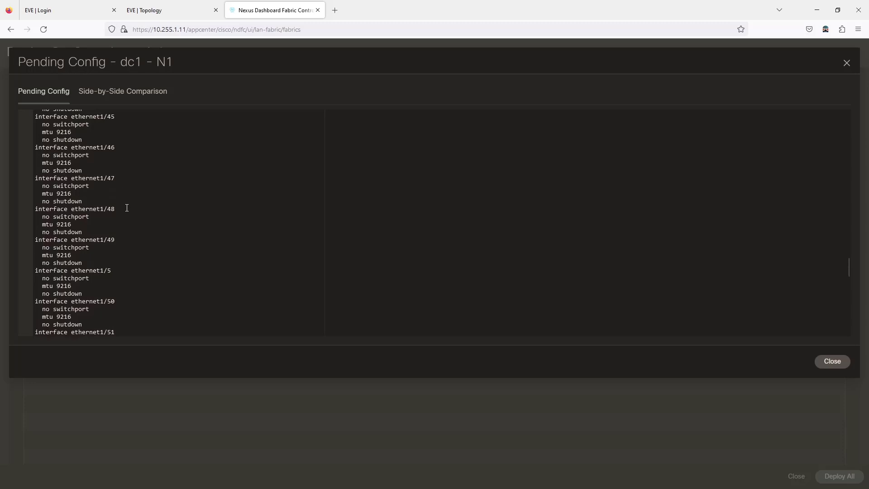
scroll(127, 208, "down", 20)
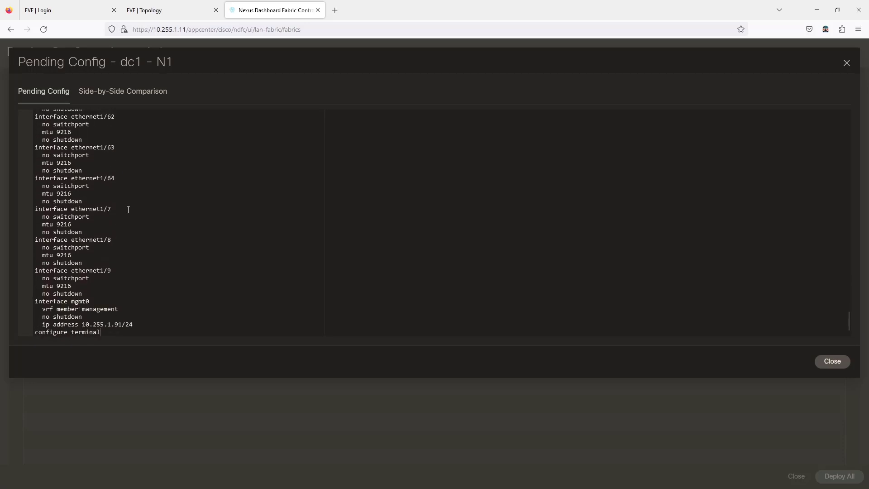
Close N1's pending config and scroll through N3's 451-line pending config
left_click(831, 361)
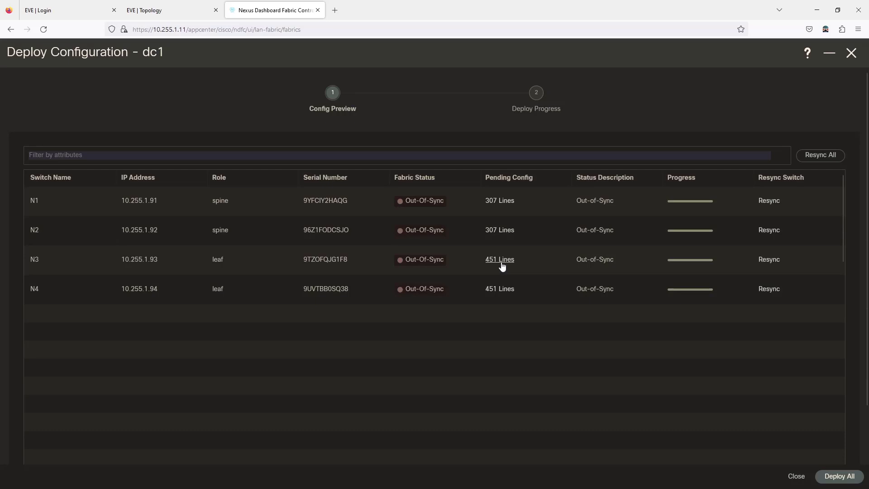
left_click(501, 261)
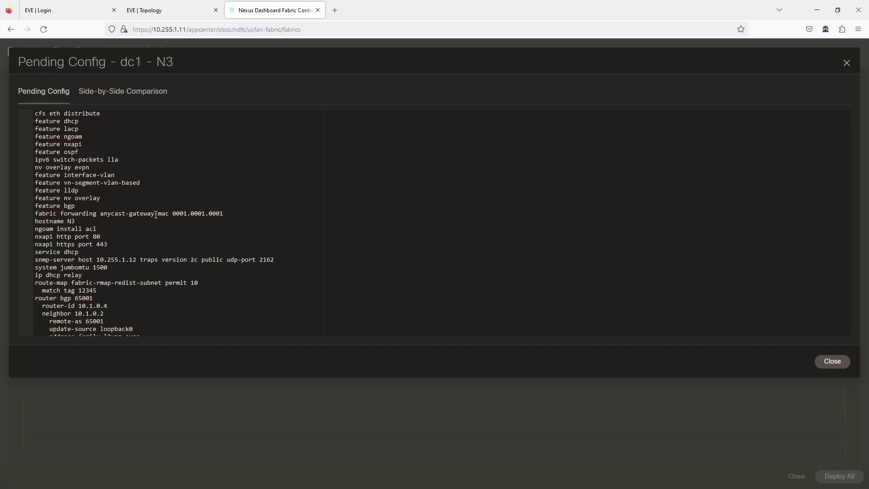
scroll(155, 214, "down", 6)
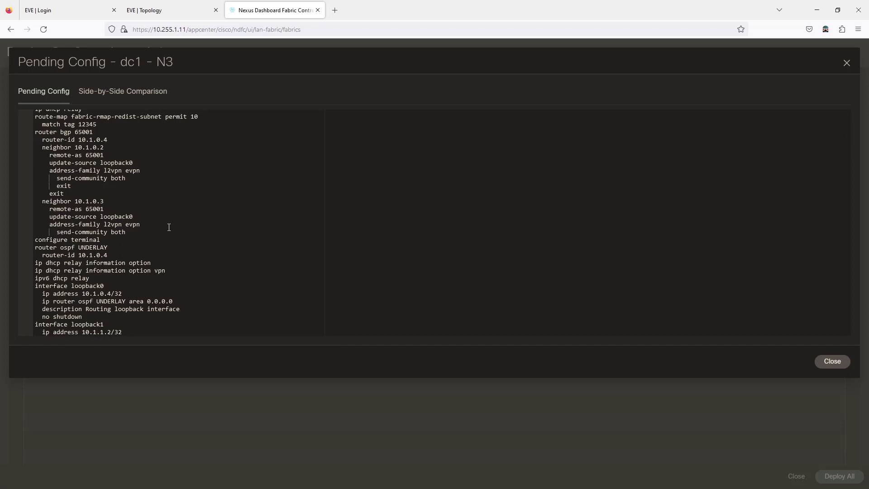
scroll(168, 227, "down", 2)
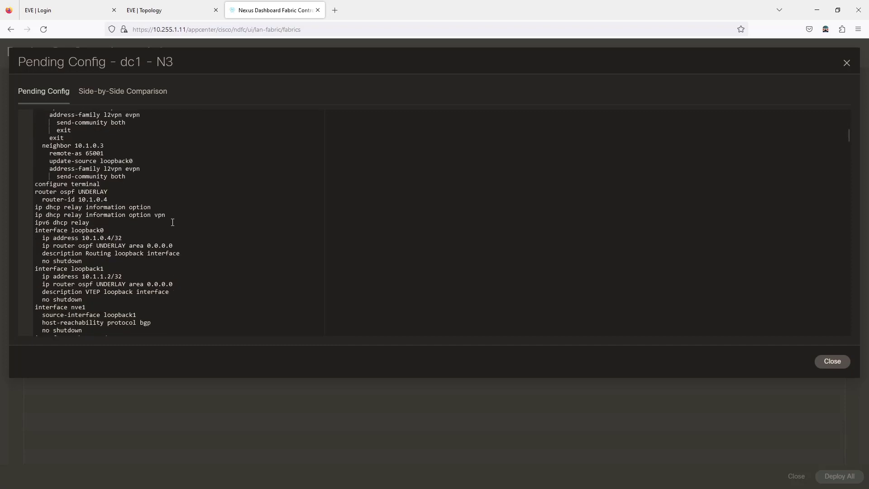
scroll(173, 222, "down", 2)
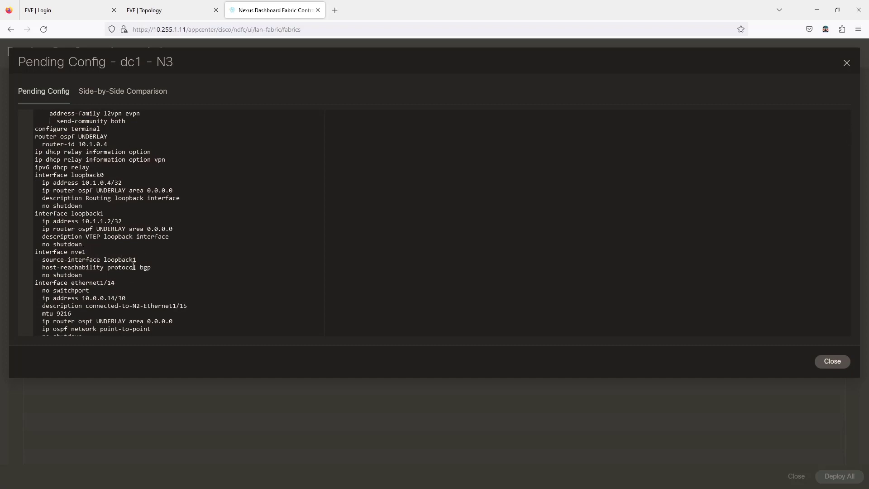
scroll(189, 248, "down", 10)
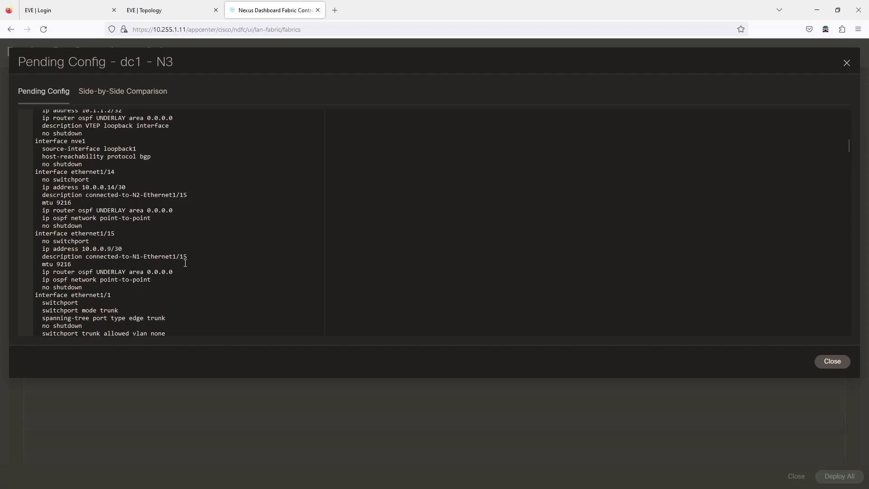
scroll(195, 255, "down", 5)
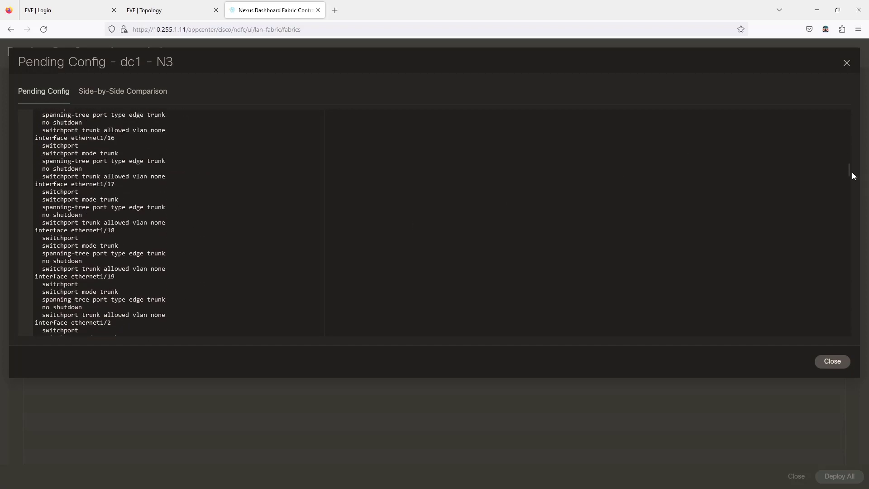
Check N3's config from end to top, including loopback1 and nve1, then return to the dc1 deploy preview
left_click_drag(848, 170, 842, 334)
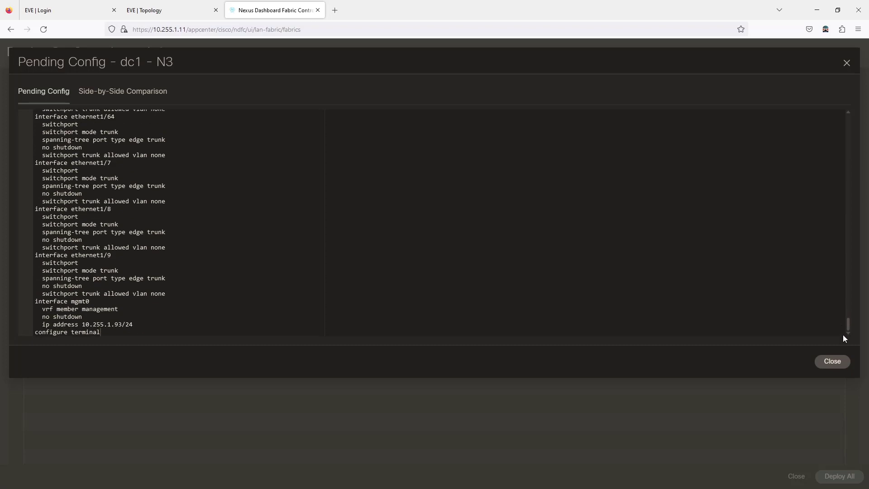
left_click_drag(841, 334, 852, 109)
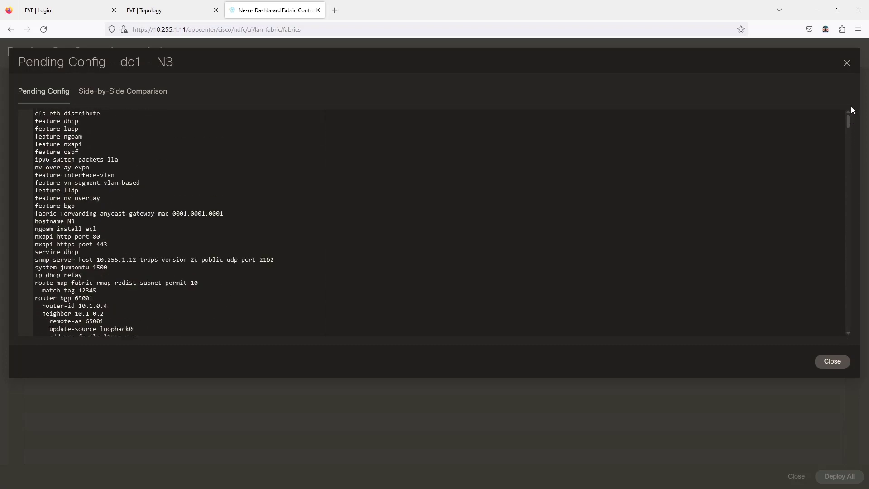
left_click(825, 367)
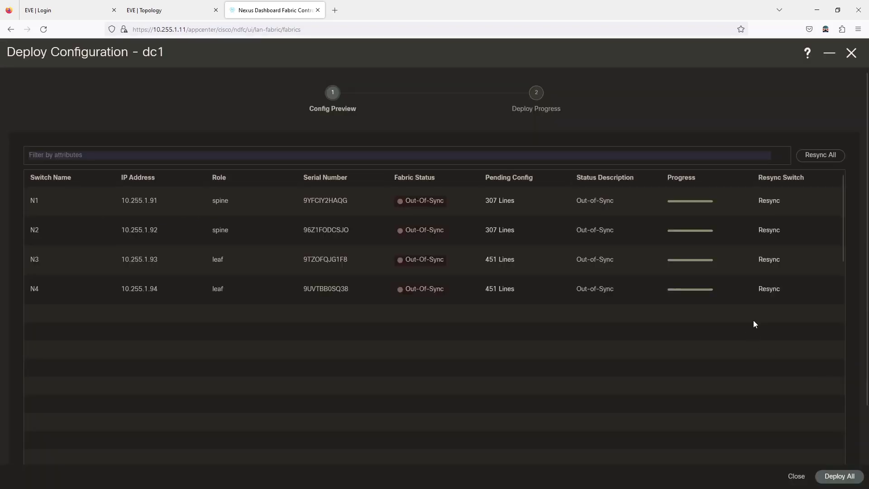
Deploy the pending config to N1–N4, keeping the N4 terminal beside the progress view
left_click(833, 477)
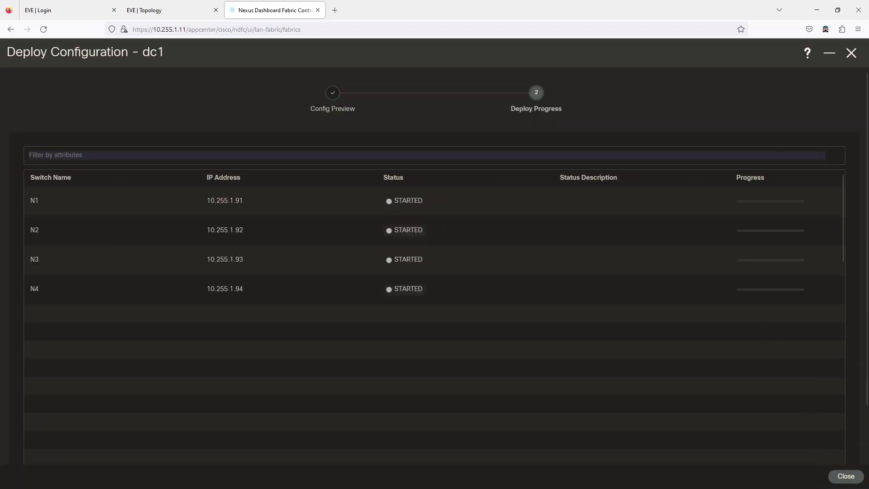
key("alt+Tab")
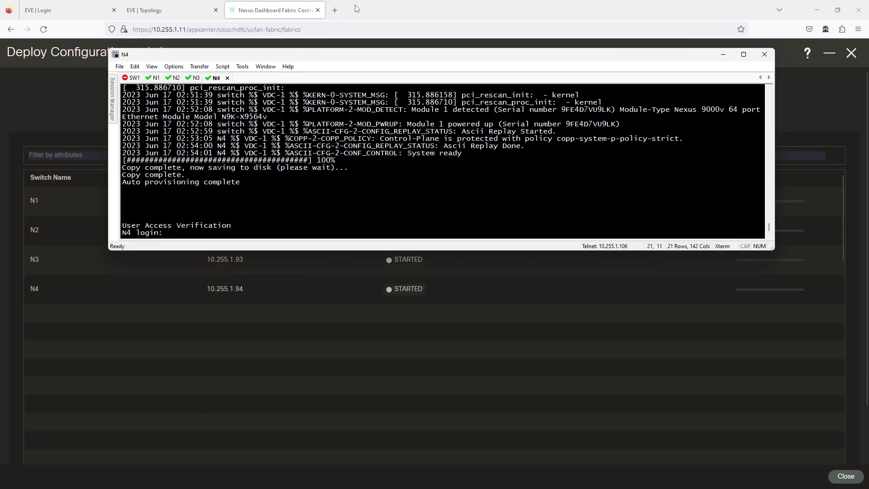
left_click_drag(519, 54, 431, 51)
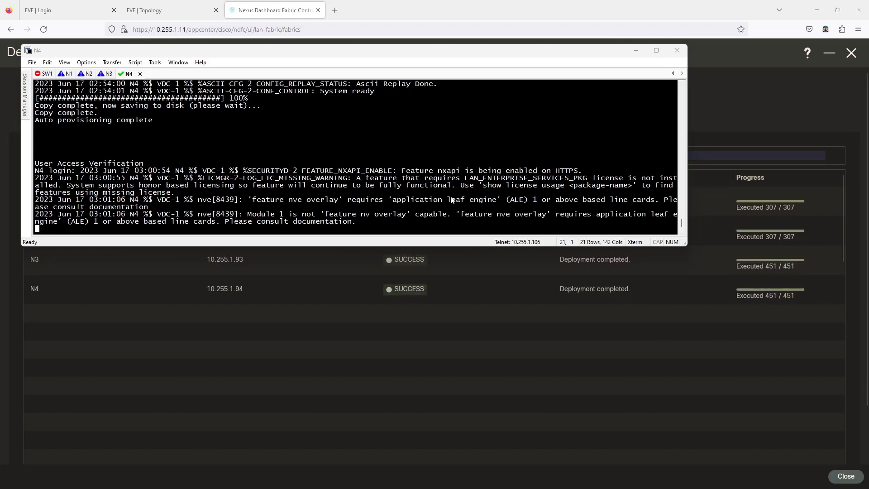
Log in to switch N4 with the admin credentials and maximize the SecureCRT window
left_click(214, 146)
key("Return")
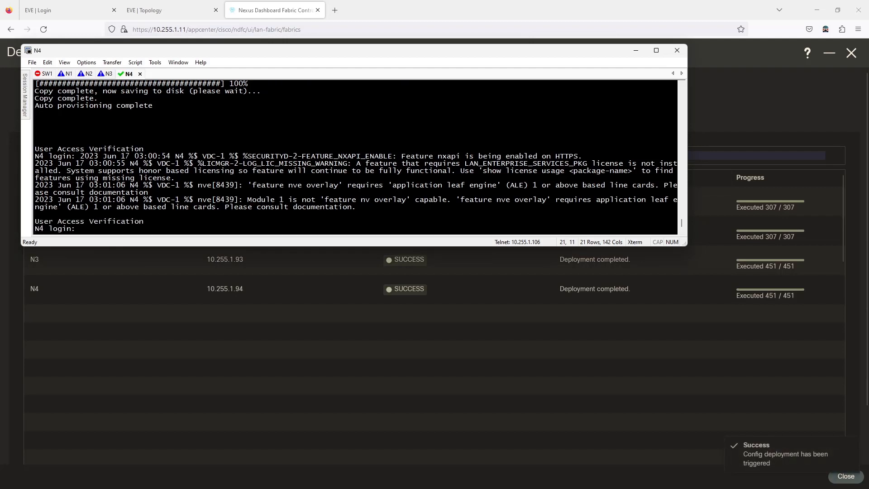
type("admin")
key("Return")
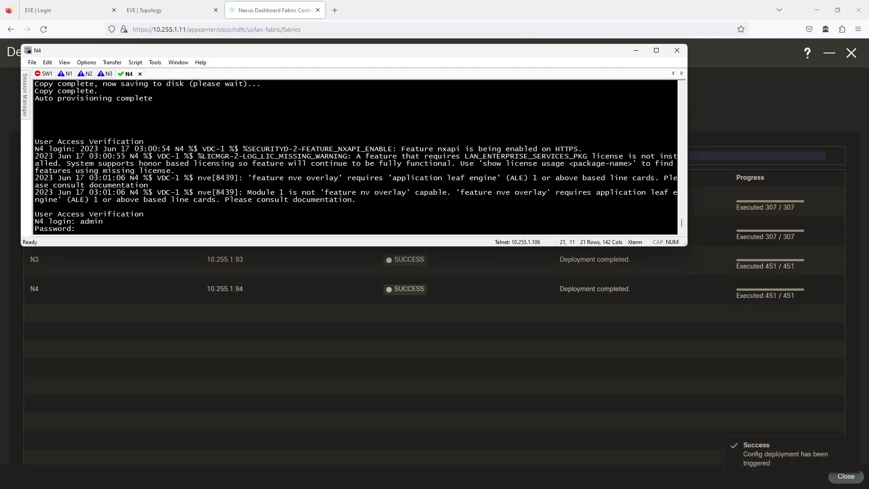
type("admin")
key("Return")
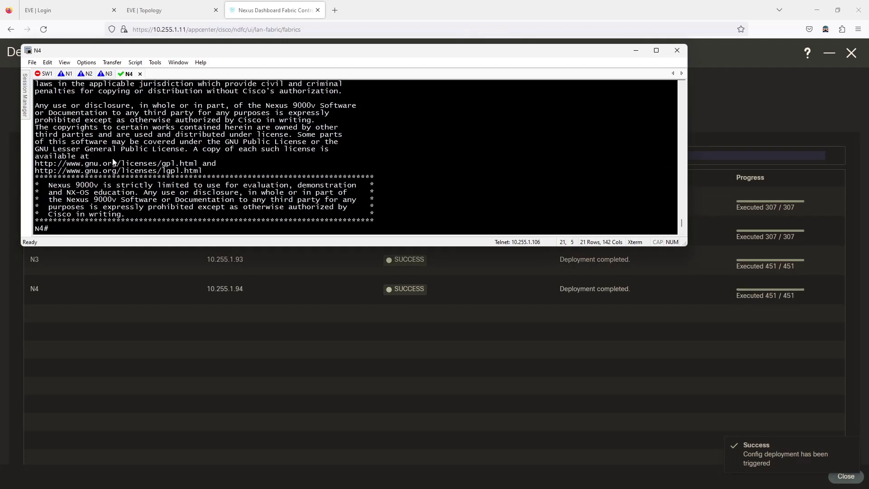
double_click(480, 50)
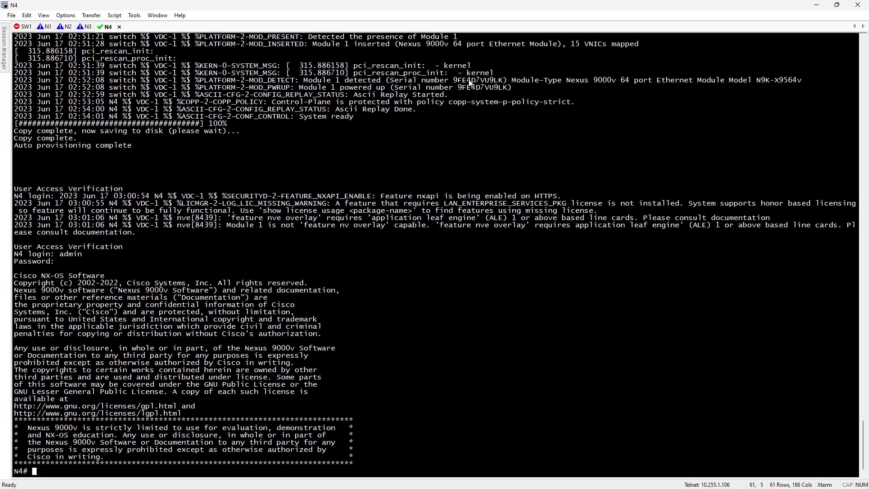
Run 'show run' on N4 and review the loopbacks, OSPF UNDERLAY and BGP 65001 config
type("show run")
key("Return")
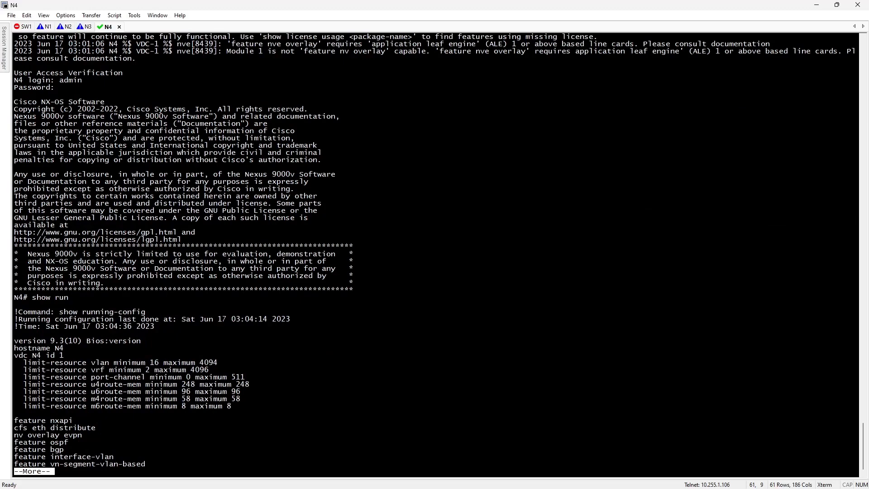
key("space")
key("space")
key("space")
key("space")
key("space")
key("space")
key("space")
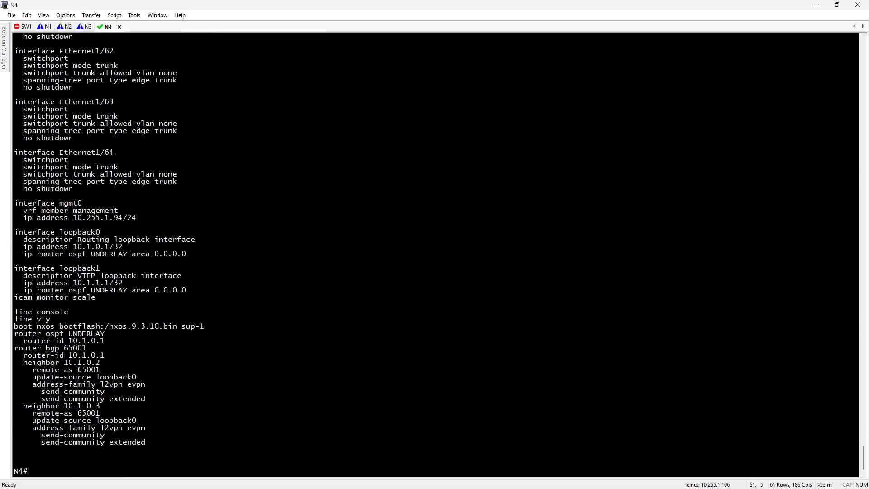
scroll(454, 234, "up", 8)
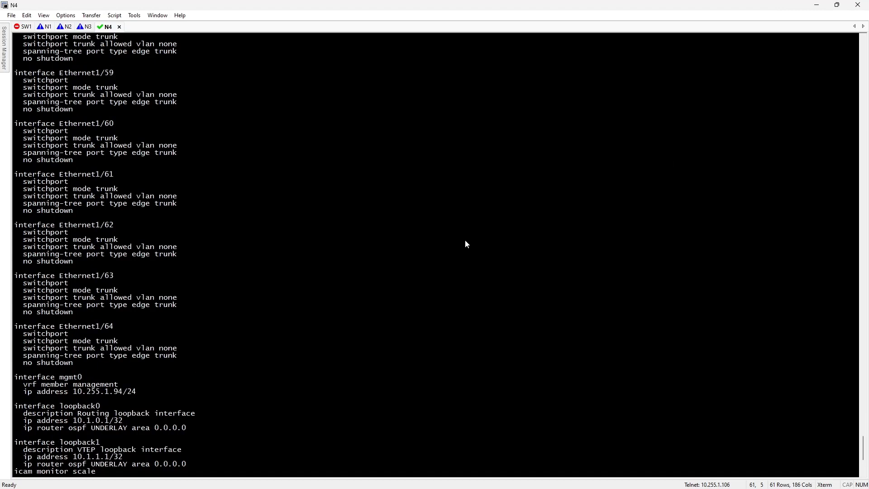
scroll(467, 245, "up", 18)
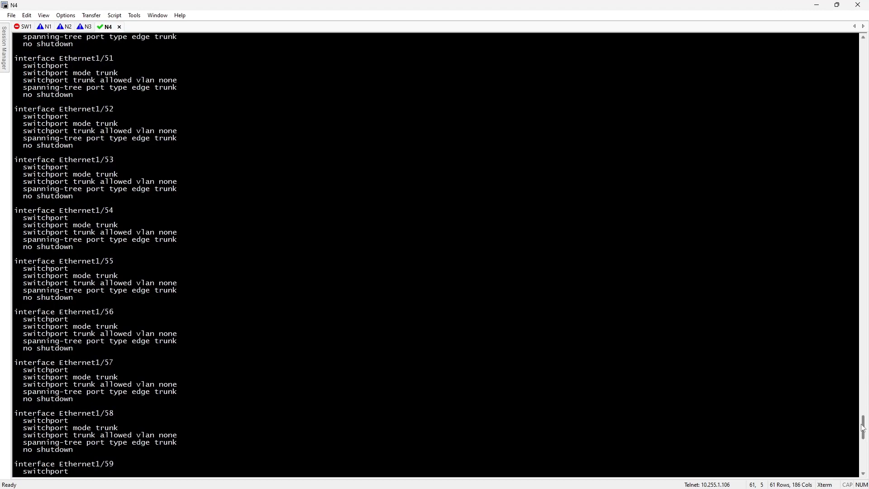
left_click_drag(863, 428, 826, 317)
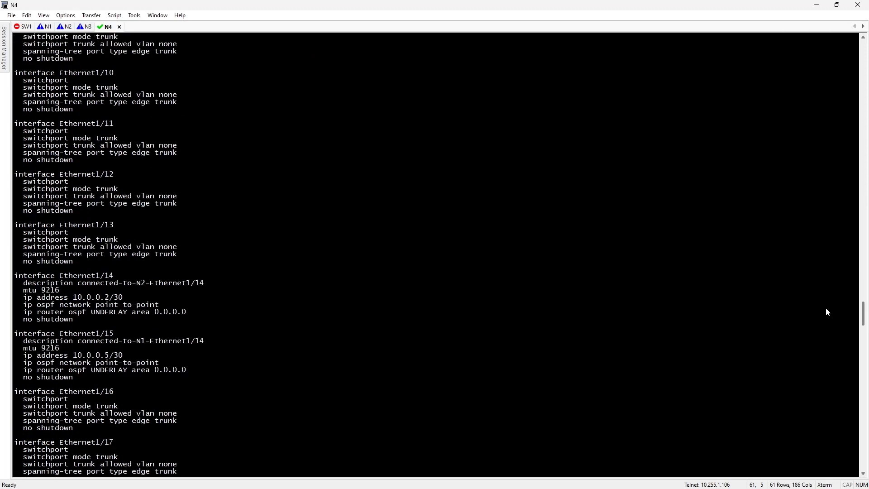
scroll(826, 310, "down", 20)
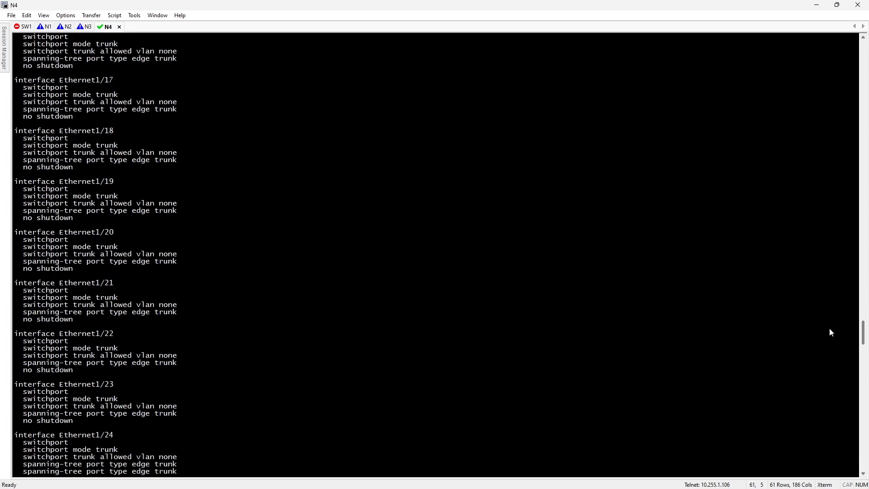
scroll(832, 359, "down", 20)
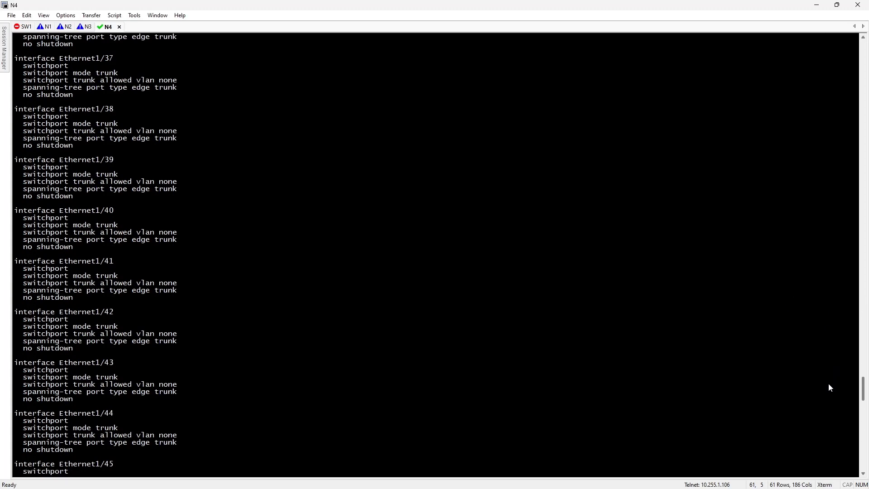
scroll(828, 435, "down", 20)
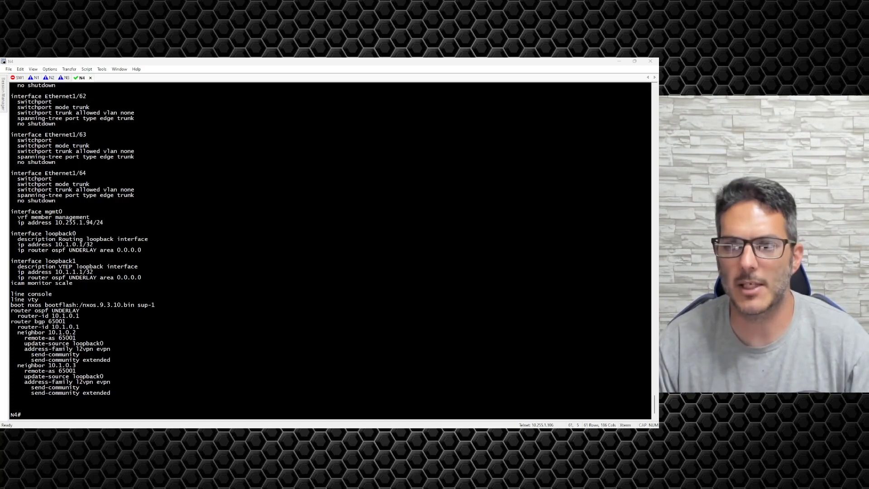
Close the dc1 deploy results, confirm N1–N4 are In-Sync, and switch to the EVE topology
left_click_drag(135, 61, 130, 123)
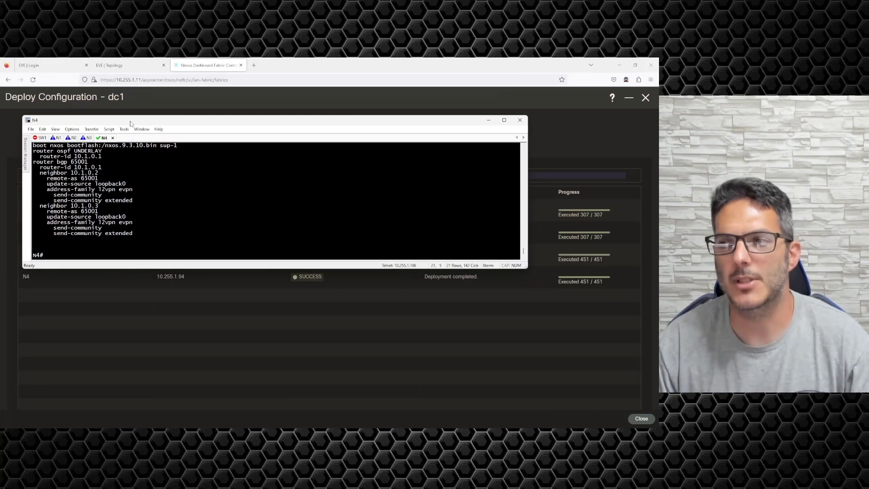
left_click(207, 320)
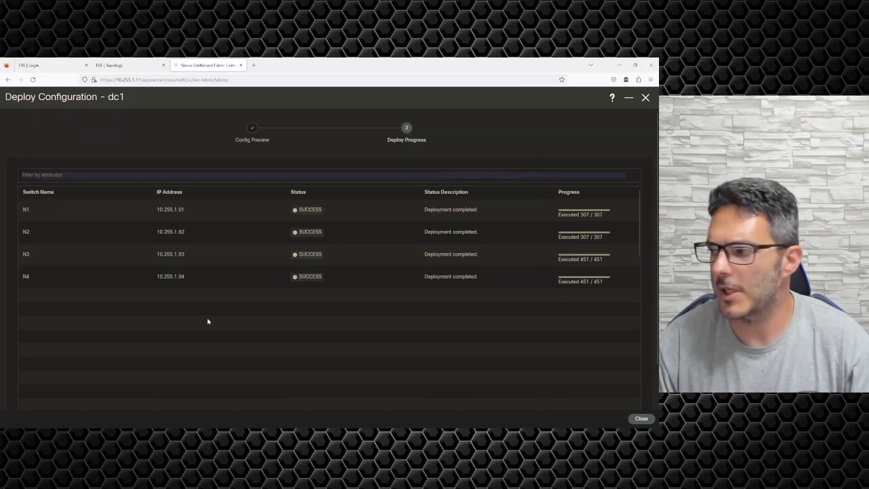
left_click(641, 419)
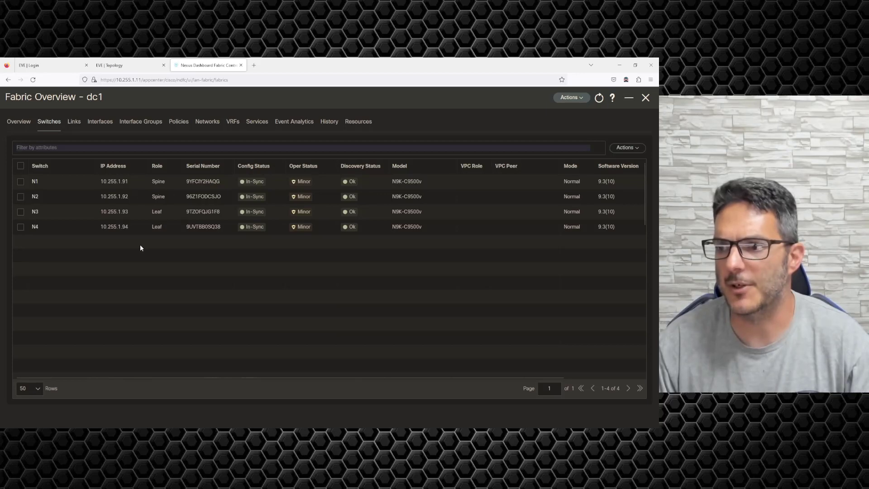
left_click(128, 65)
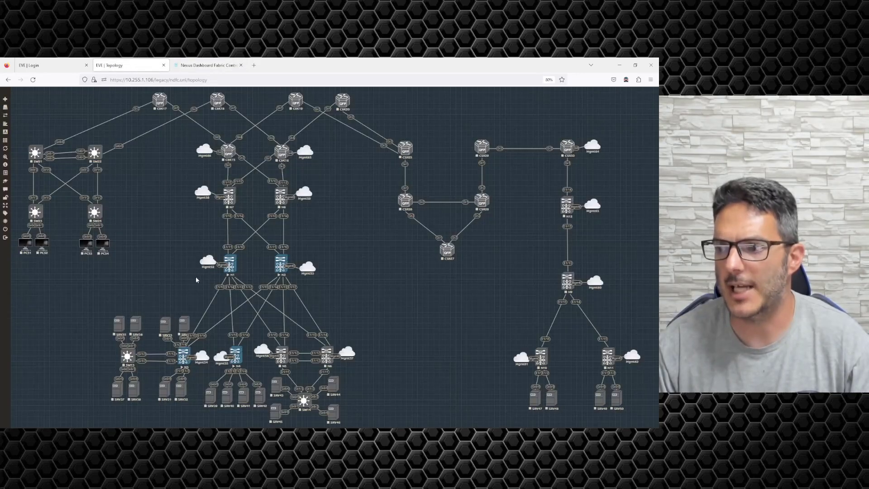